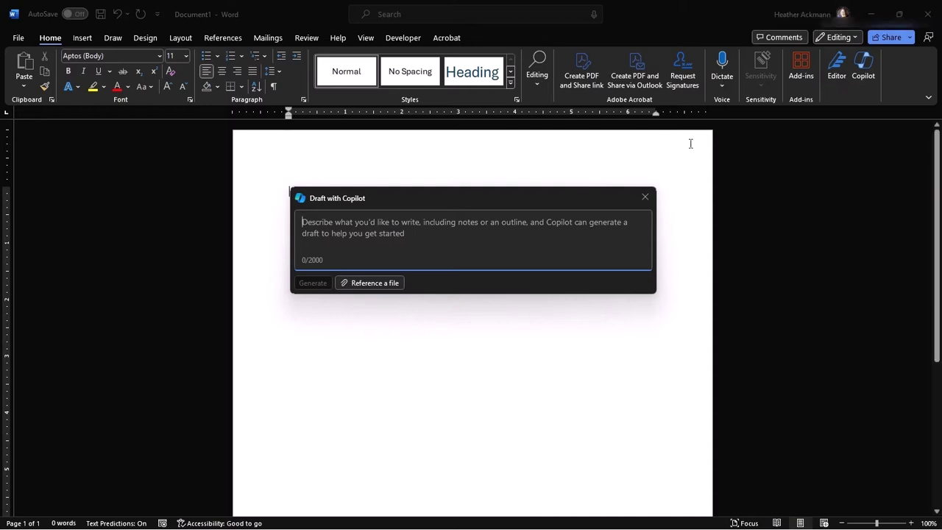
Check the signed-in account, then prompt Copilot with 'create a document about cats' and cancel the stalled draft.
click(809, 20)
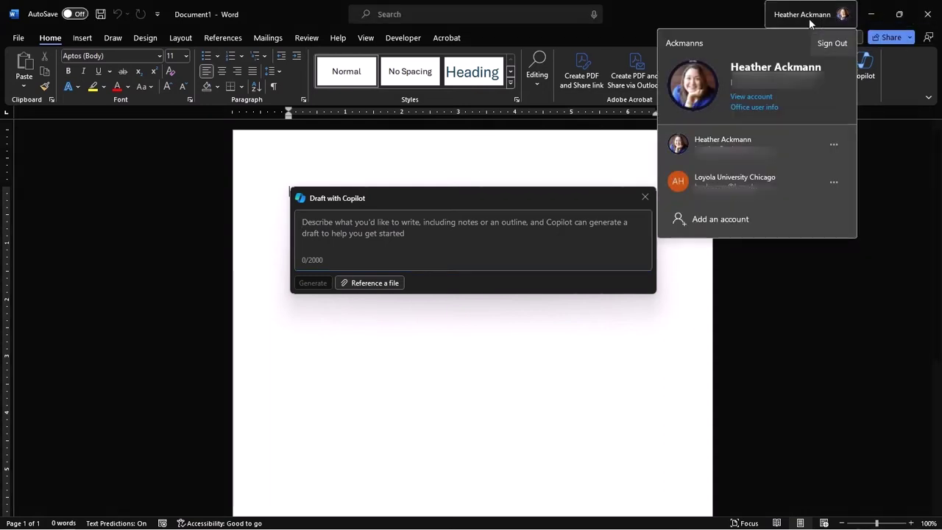
click(784, 138)
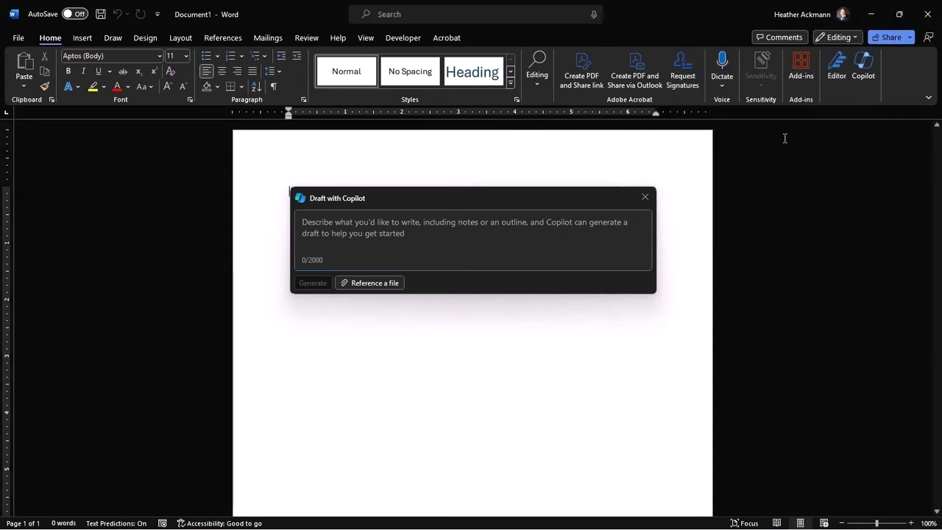
click(585, 223)
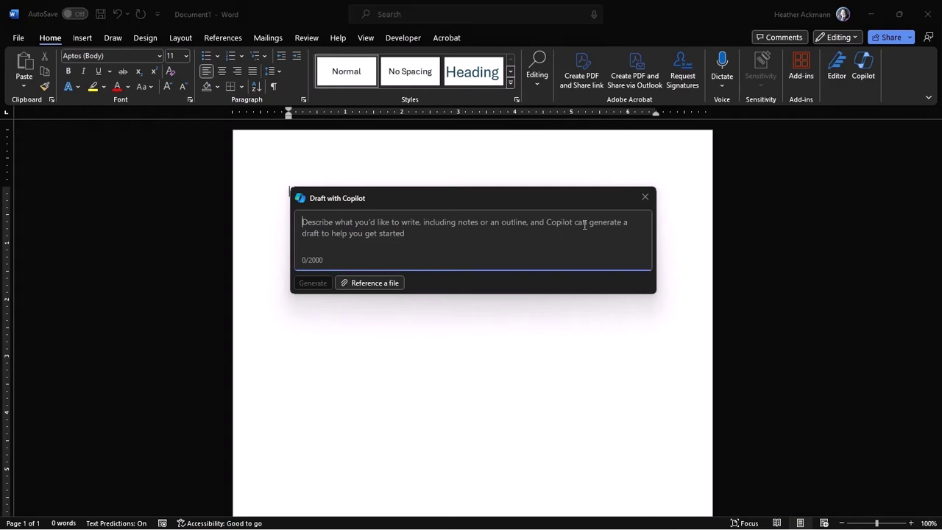
text(create a docume)
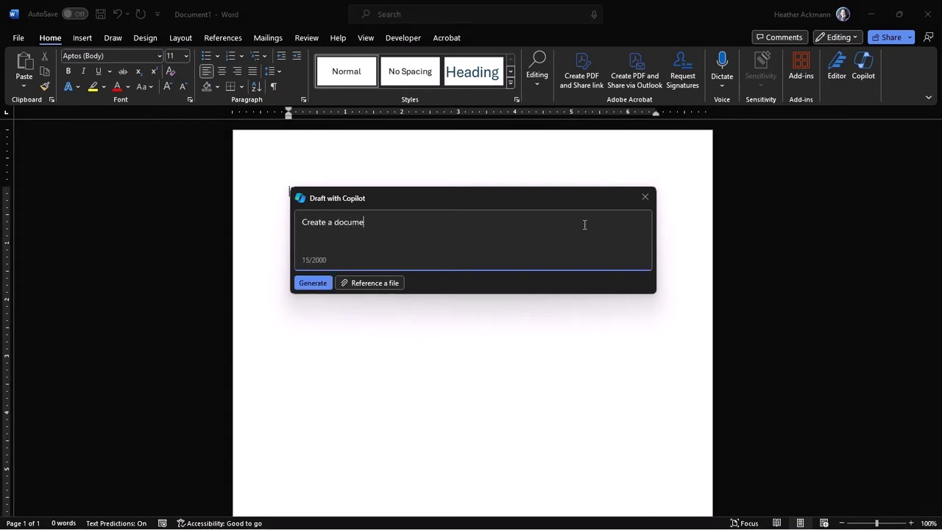
text(nt about cats)
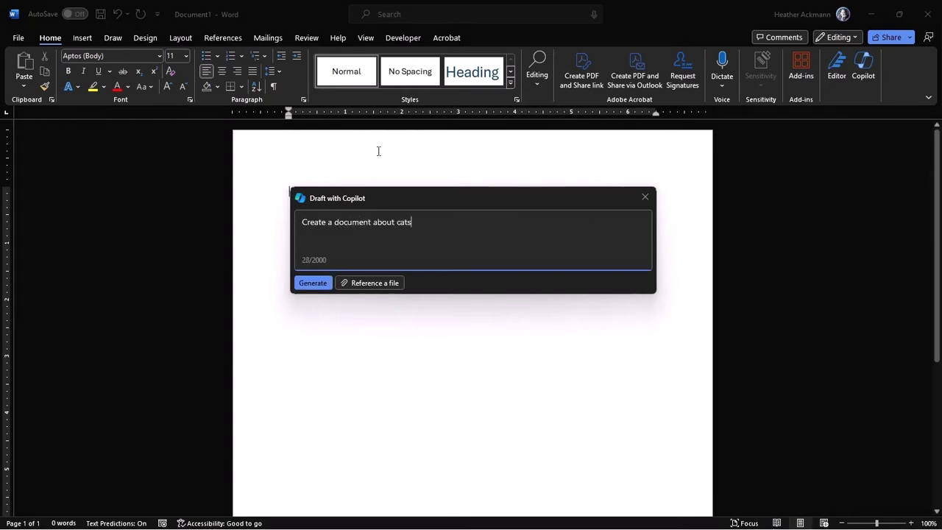
click(313, 283)
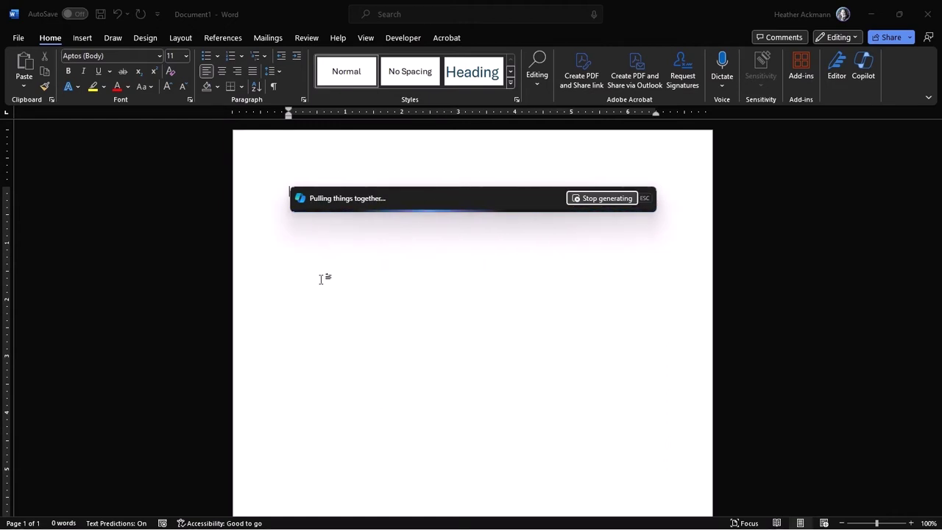
click(600, 198)
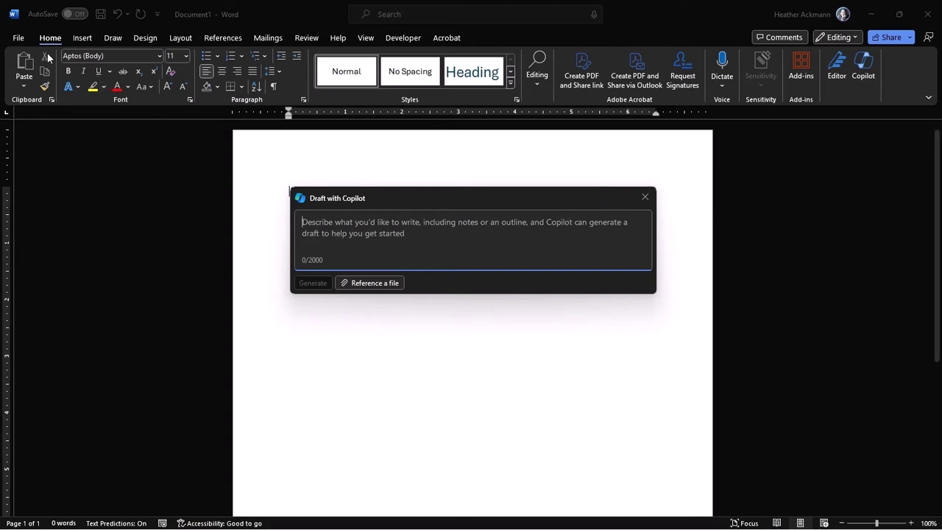
Show all licensing details on the Account page and start checking for Office updates.
click(18, 38)
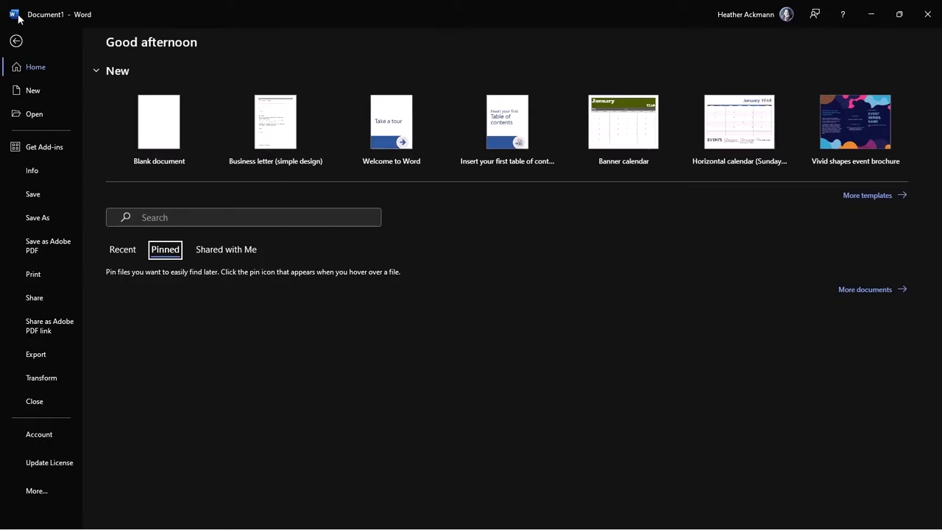
click(39, 435)
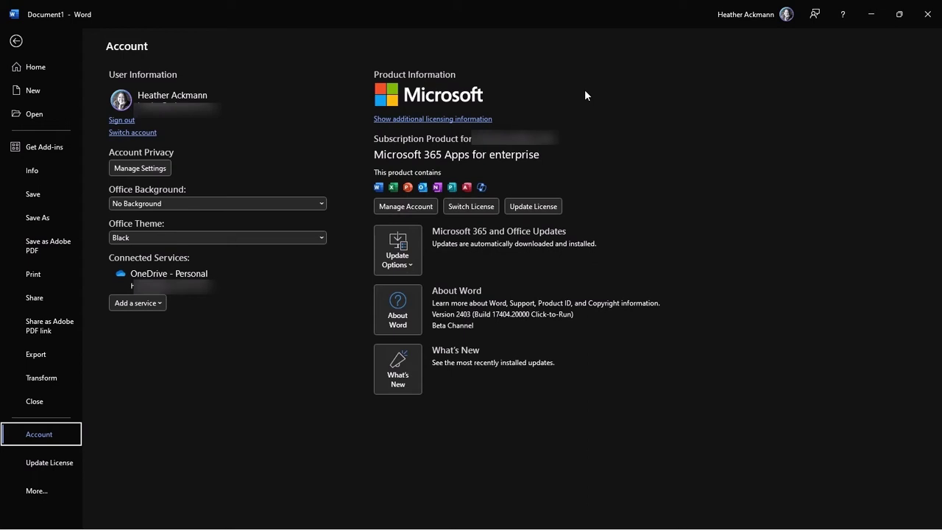
click(427, 120)
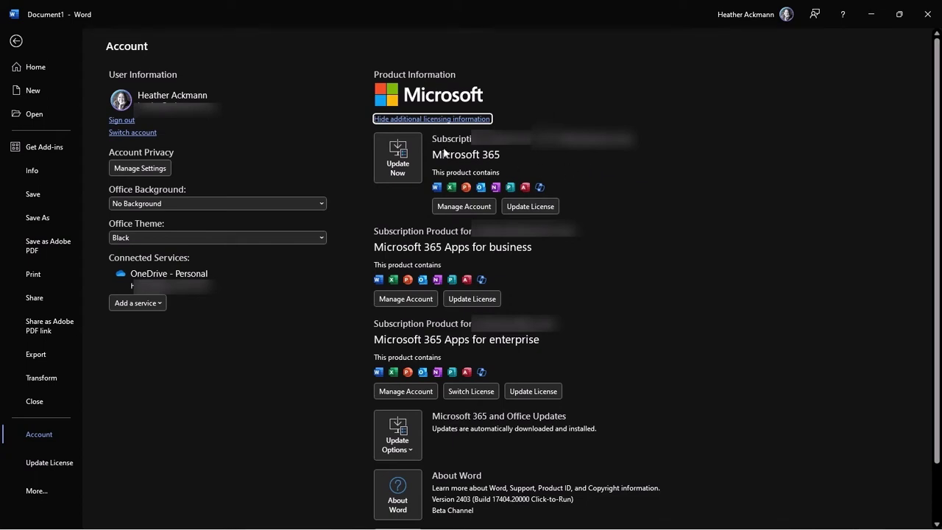
click(404, 163)
click(405, 165)
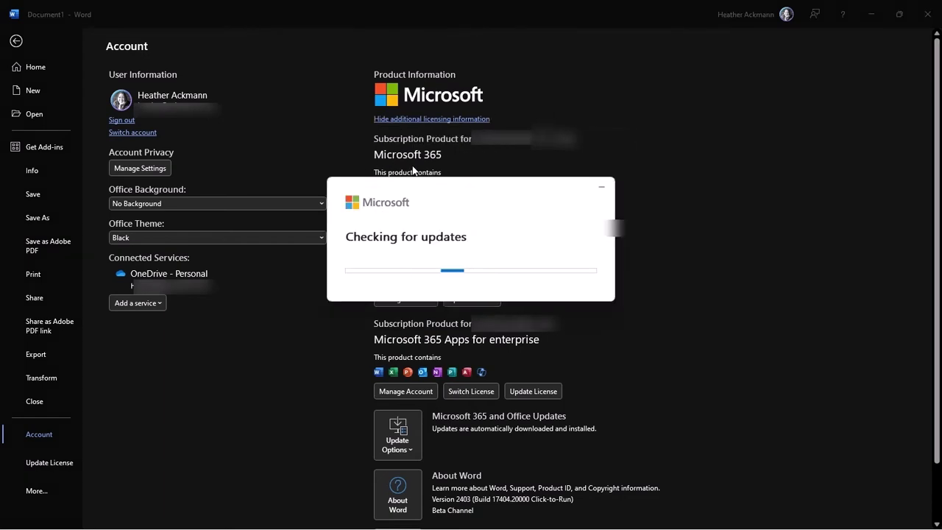
Leave the Account page and close Word so the Office updates can install.
click(18, 43)
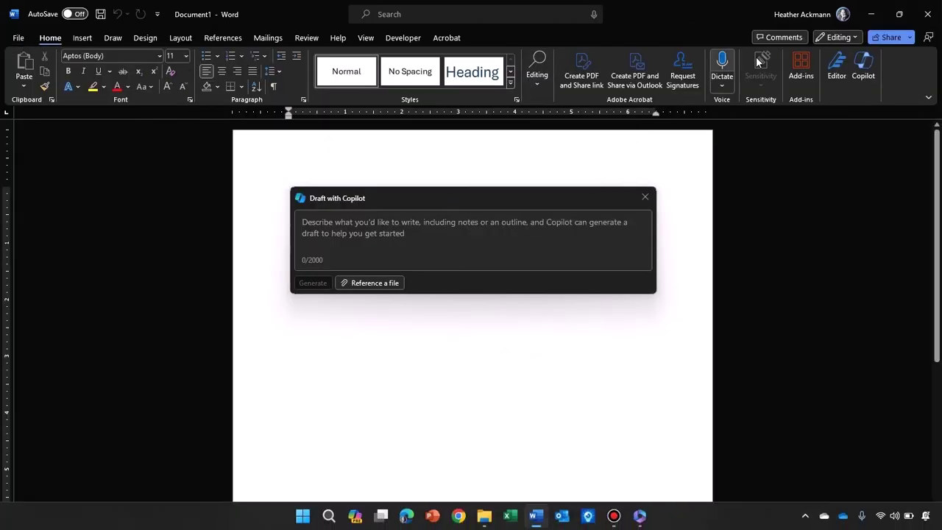
click(927, 15)
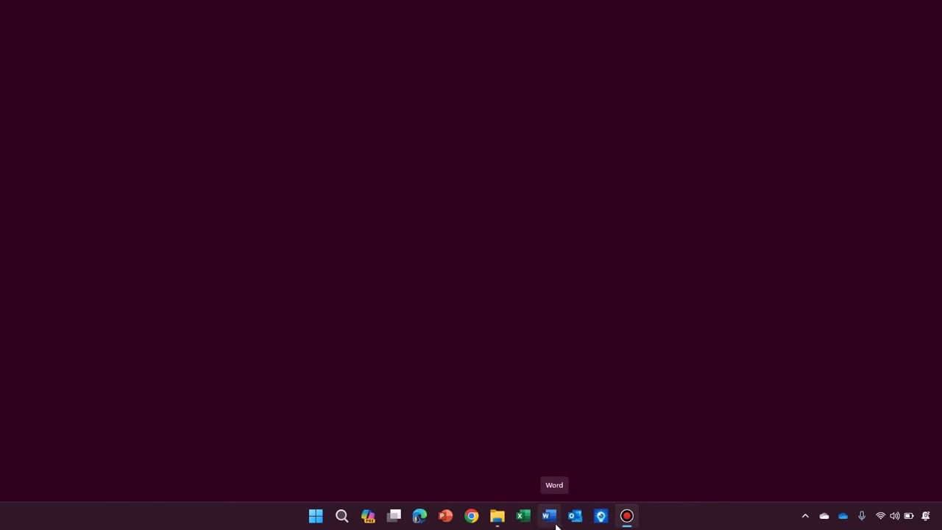
Relaunch Word, create a blank document, and have Copilot generate a draft about cats.
click(556, 524)
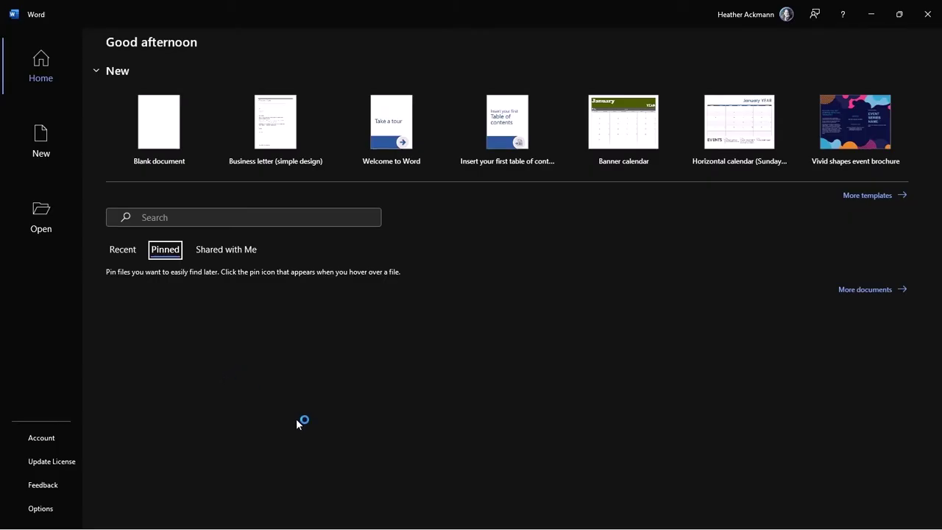
click(162, 128)
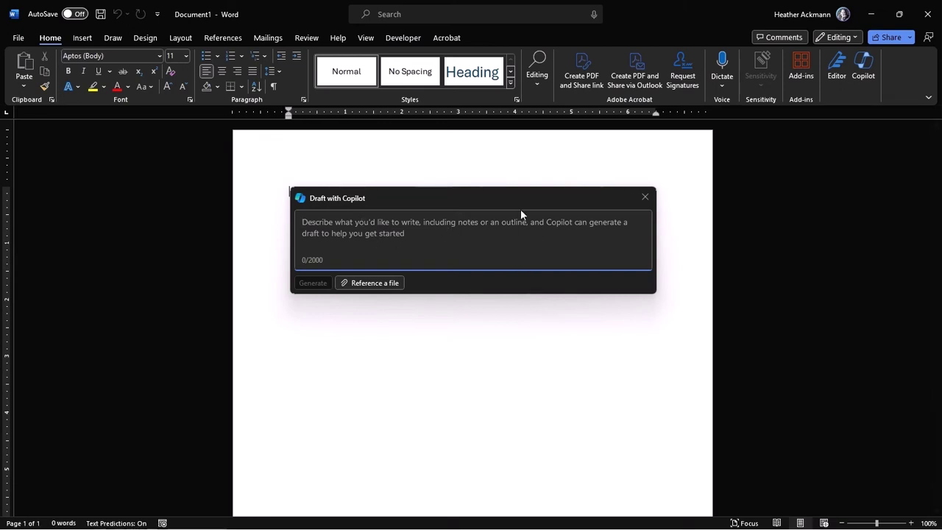
text(Create)
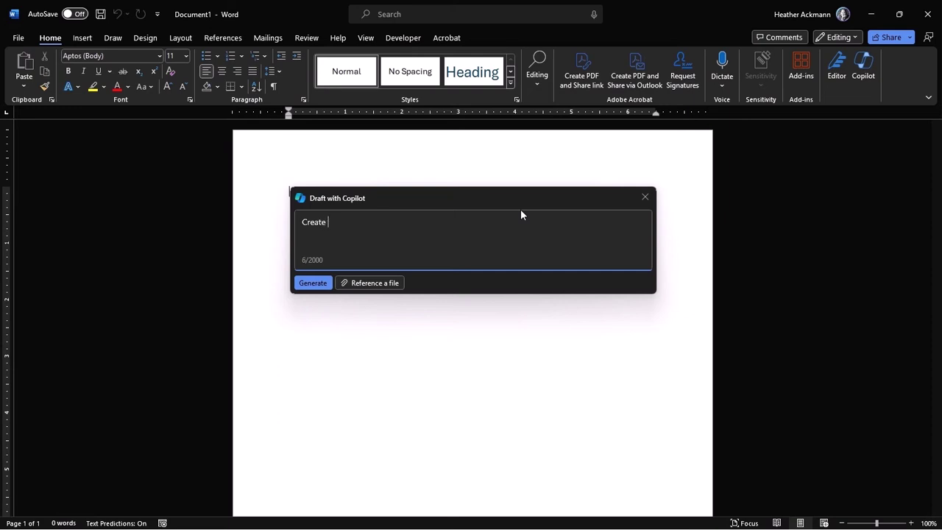
text(a a document about c)
text(ats)
click(329, 284)
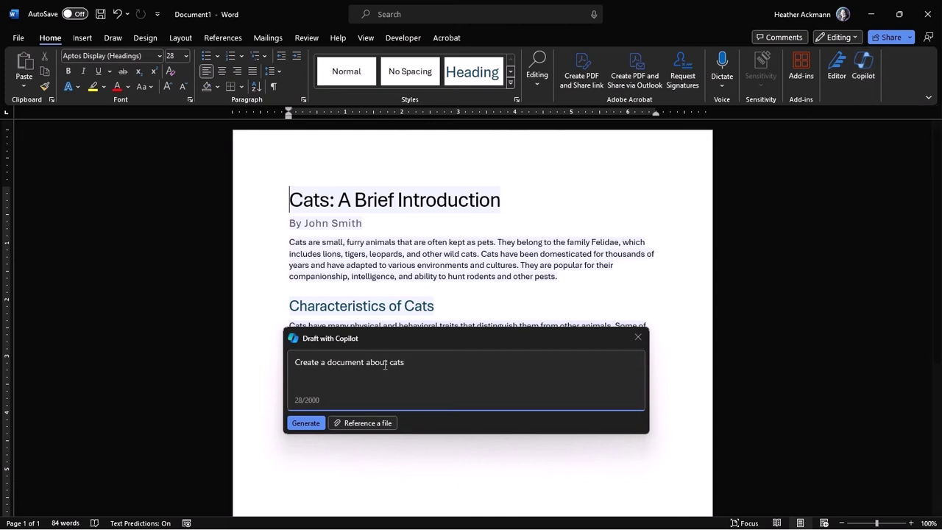
click(639, 337)
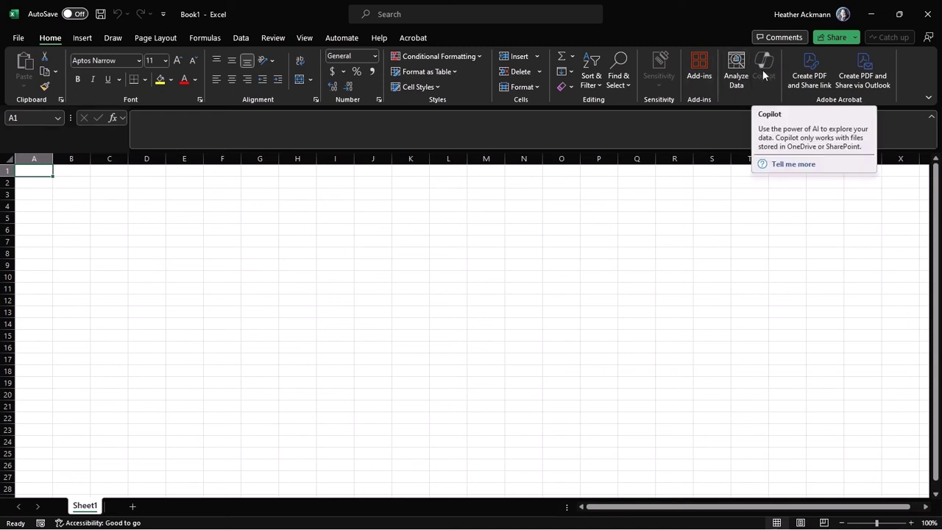
Save the new workbook as test.xlsx.
click(102, 14)
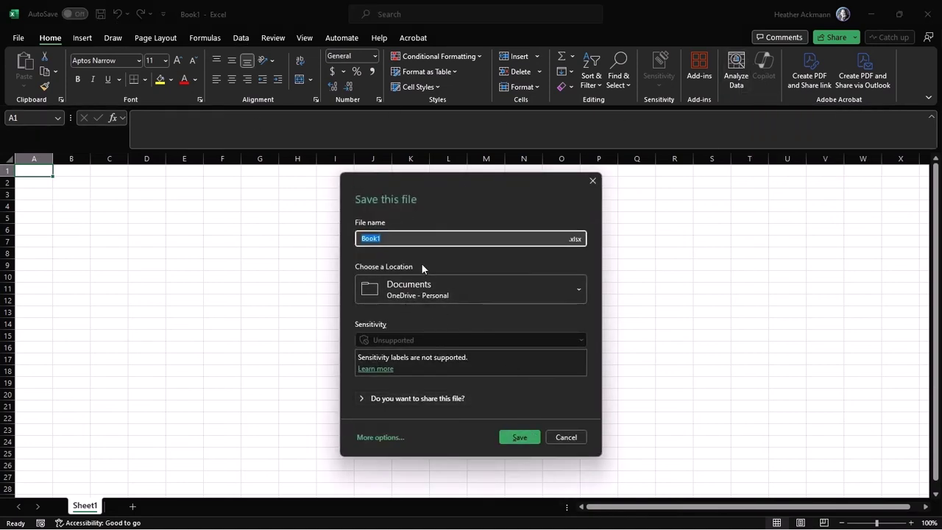
text(test)
click(517, 437)
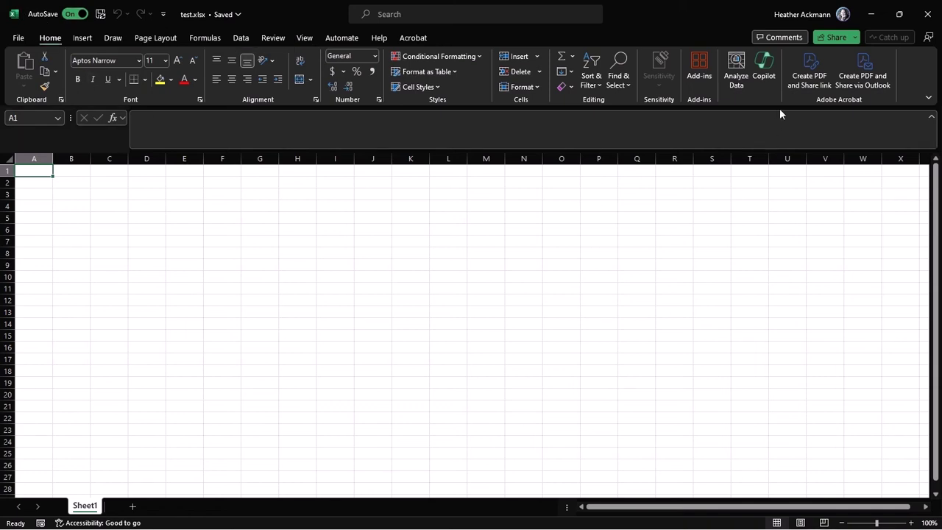
Have Copilot insert its example campaign table into Sheet1.
click(764, 73)
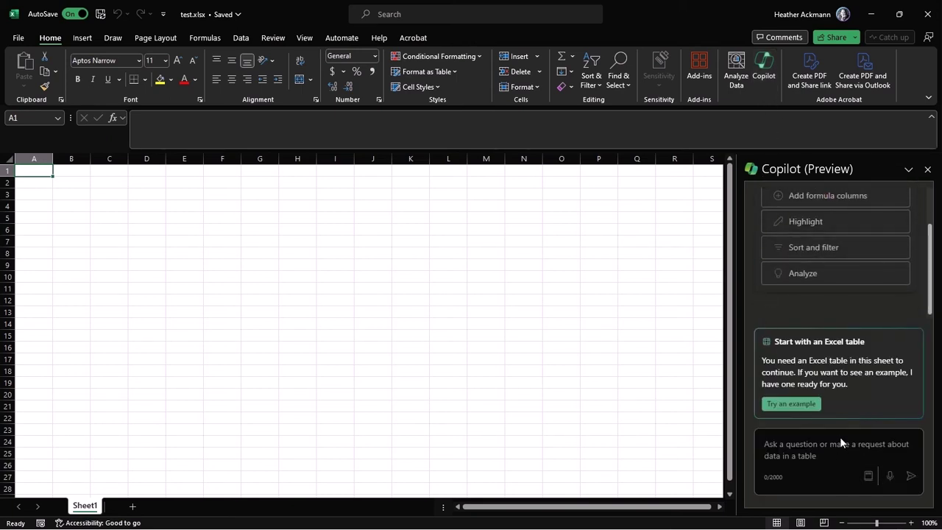
click(806, 405)
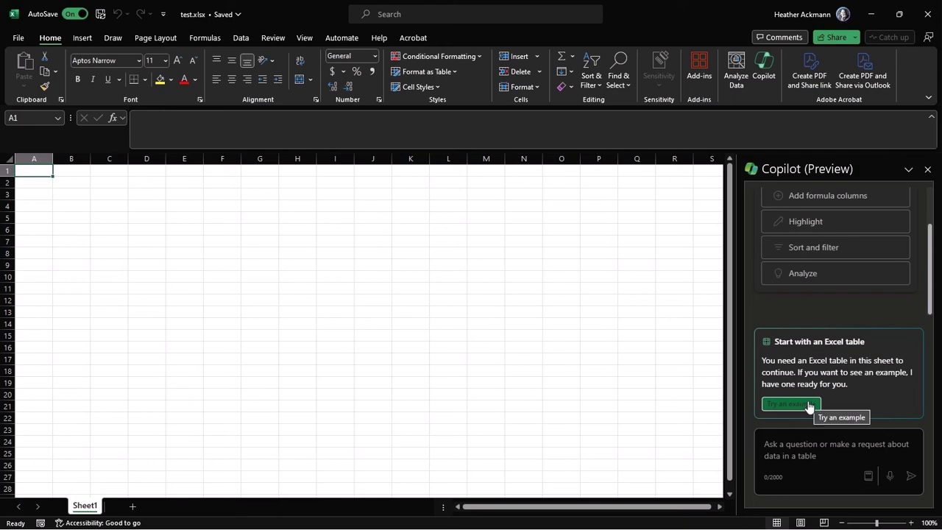
click(808, 405)
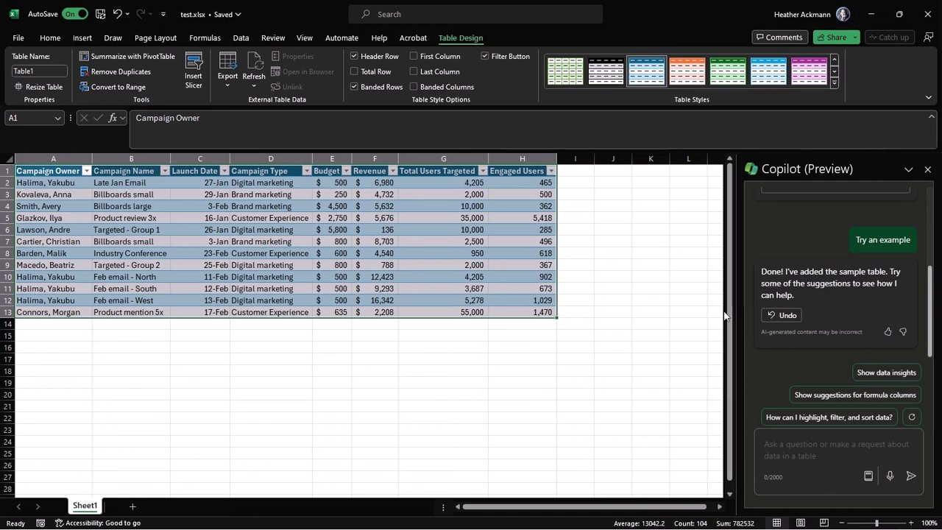
Update the Office licence from File > Account and sign in to verify the subscription.
click(18, 38)
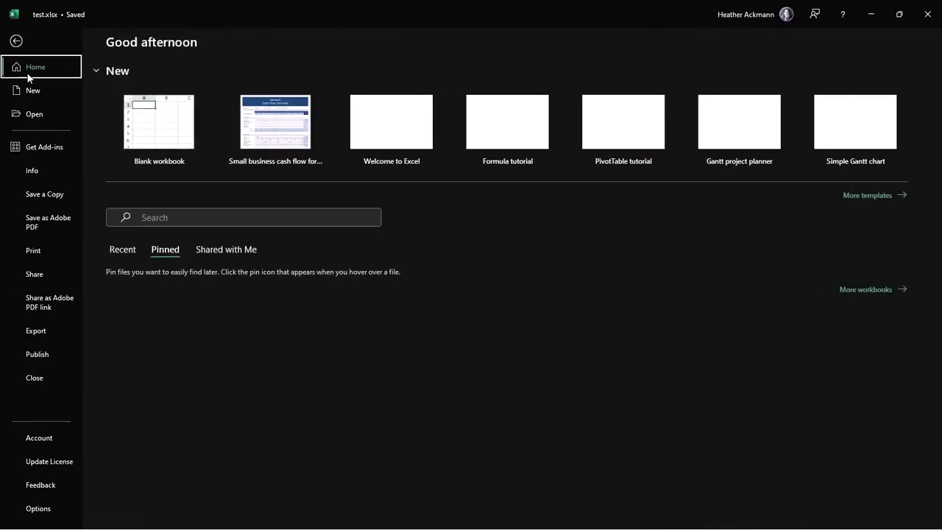
click(52, 437)
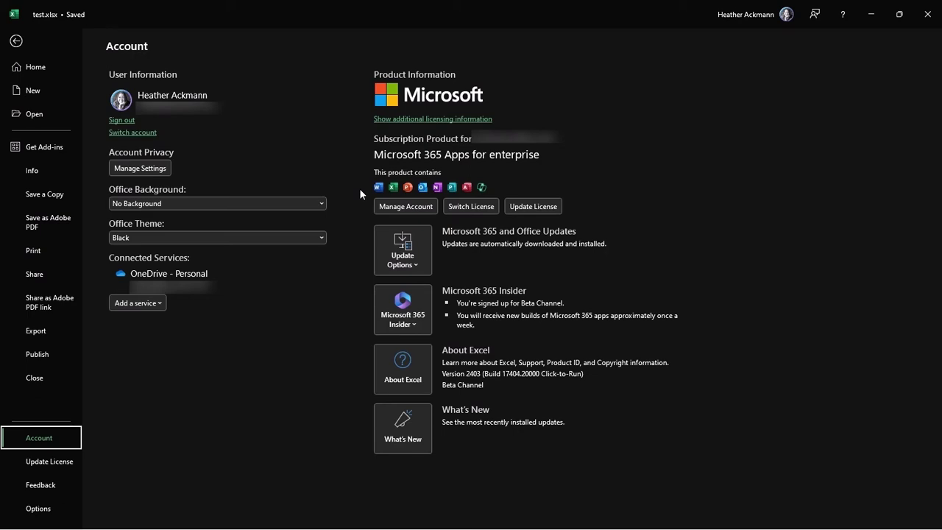
click(66, 462)
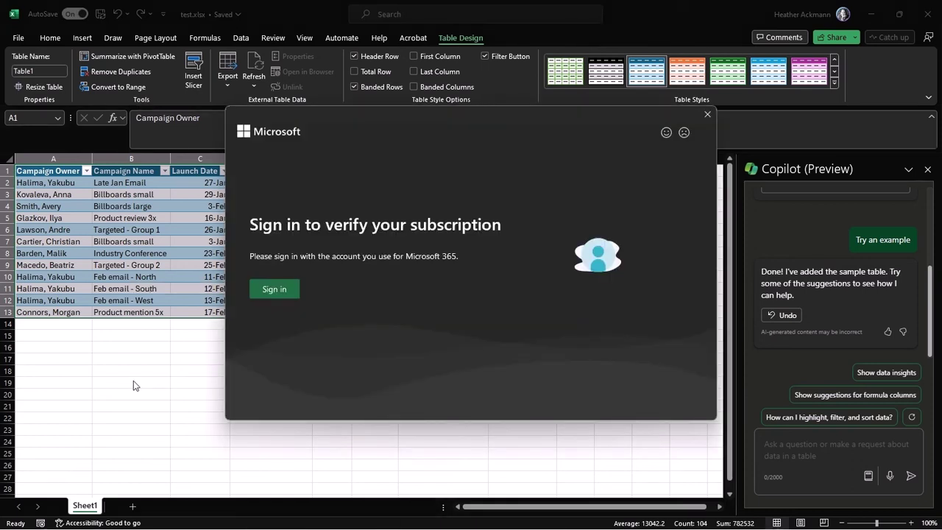
click(288, 290)
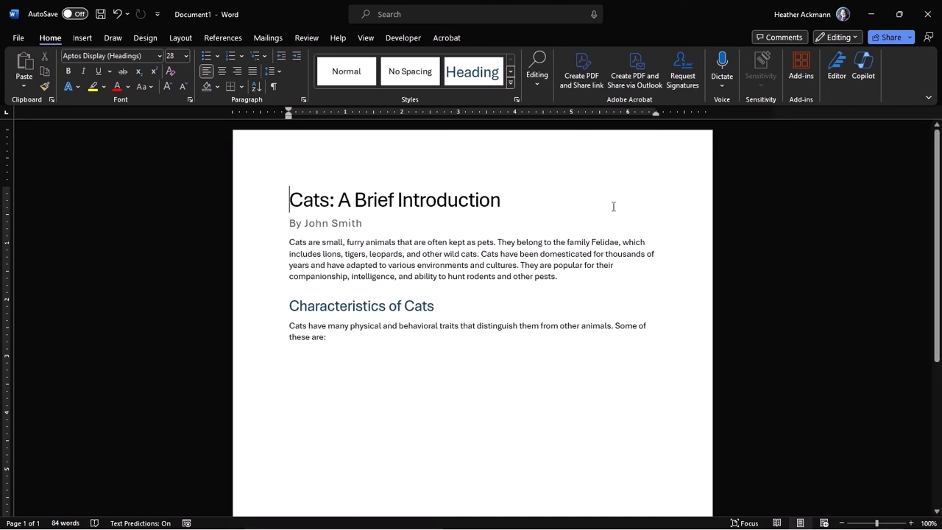
Close the Cats document without saving and start a new blank document.
click(922, 11)
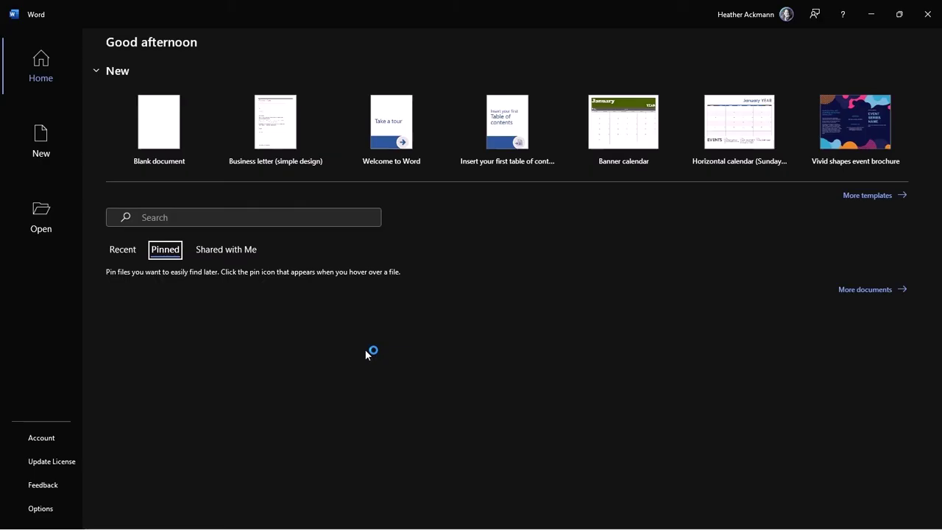
click(181, 116)
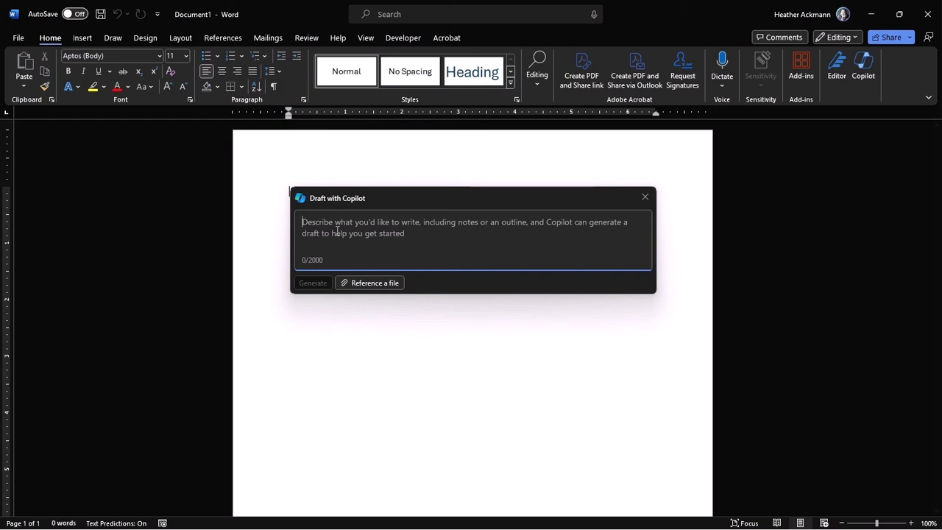
Have Copilot draft a job application letter template and keep it in the document.
text(Create a letter applying for a job)
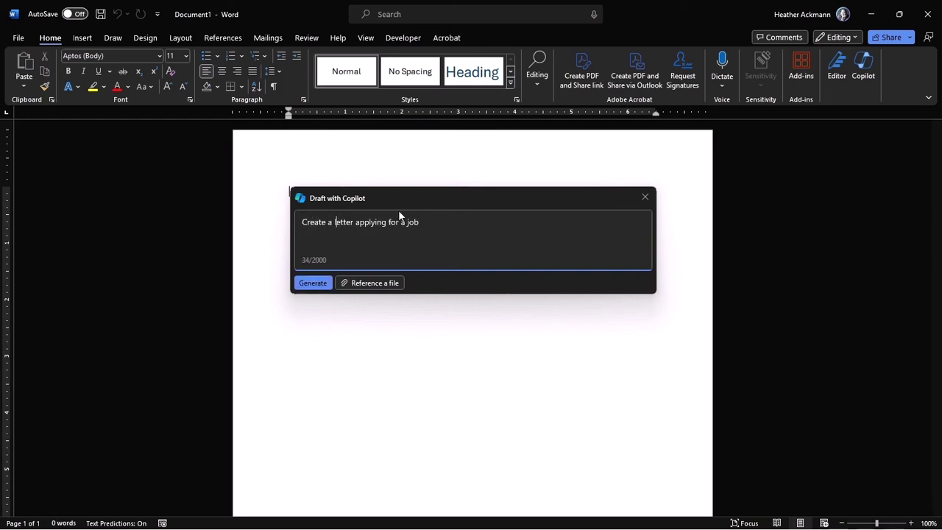
text(template)
click(313, 283)
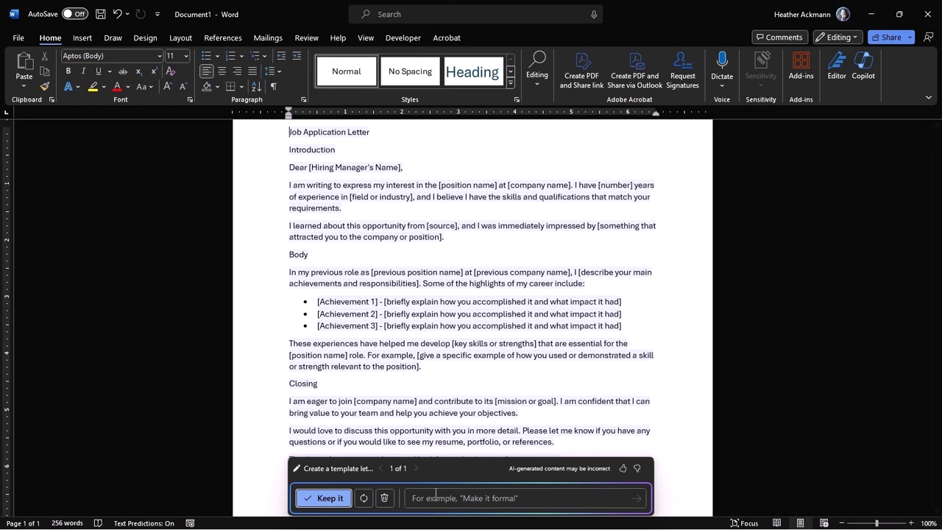
click(459, 497)
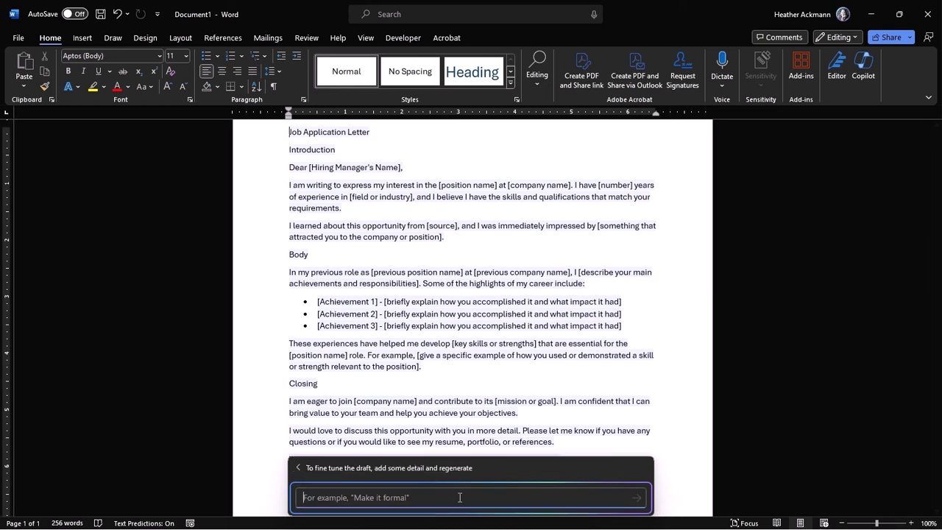
click(296, 468)
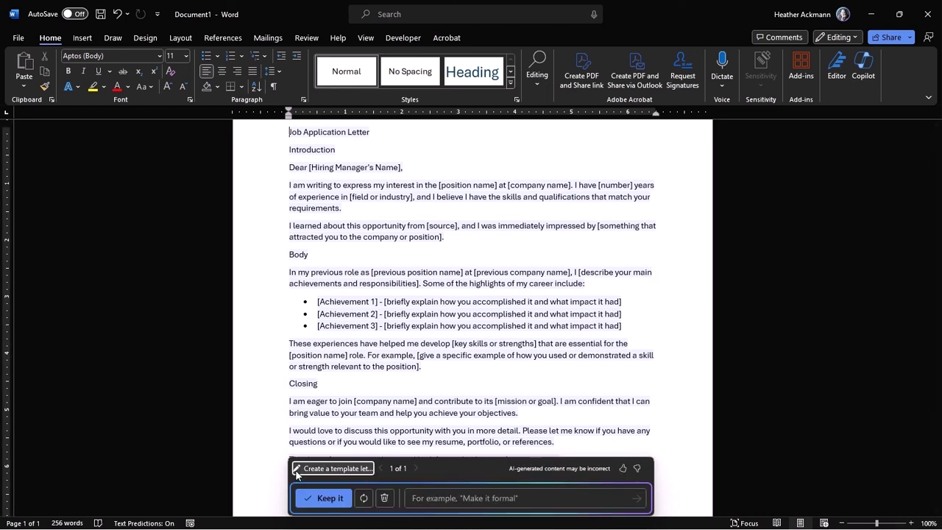
click(326, 499)
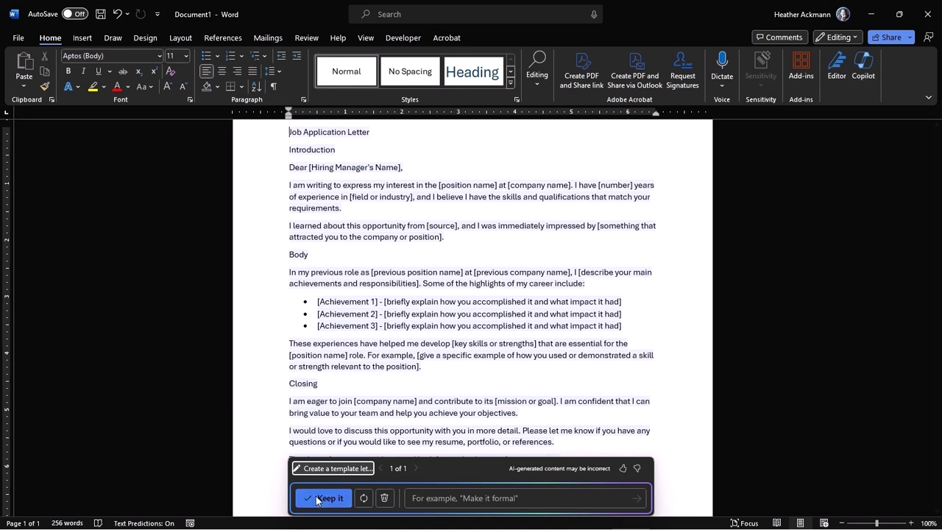
click(436, 324)
scroll(436, 324, up, 2)
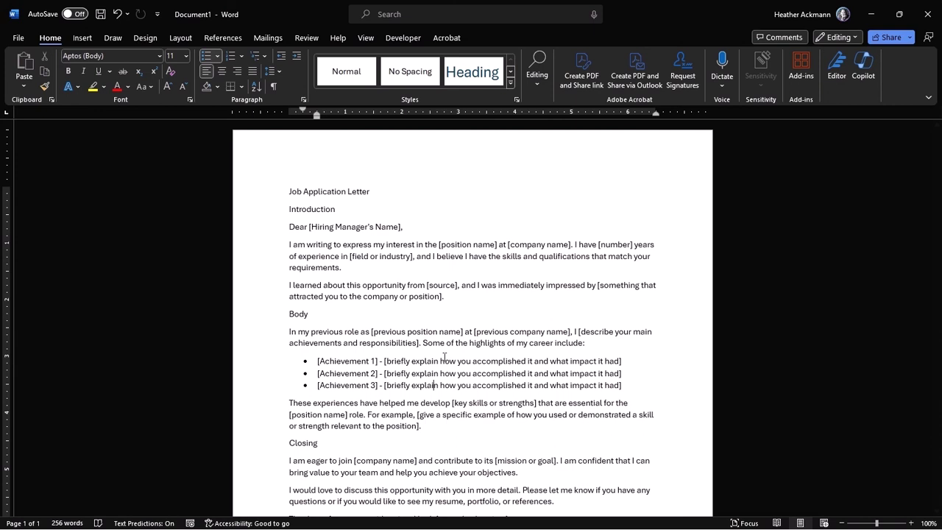
Open Feedback from the Help tab and choose Report a problem.
click(340, 37)
click(83, 65)
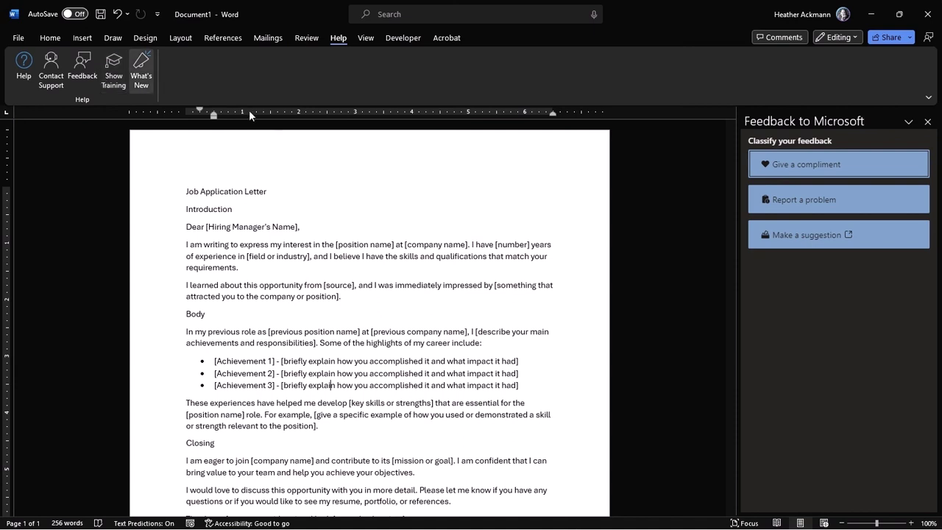
click(813, 199)
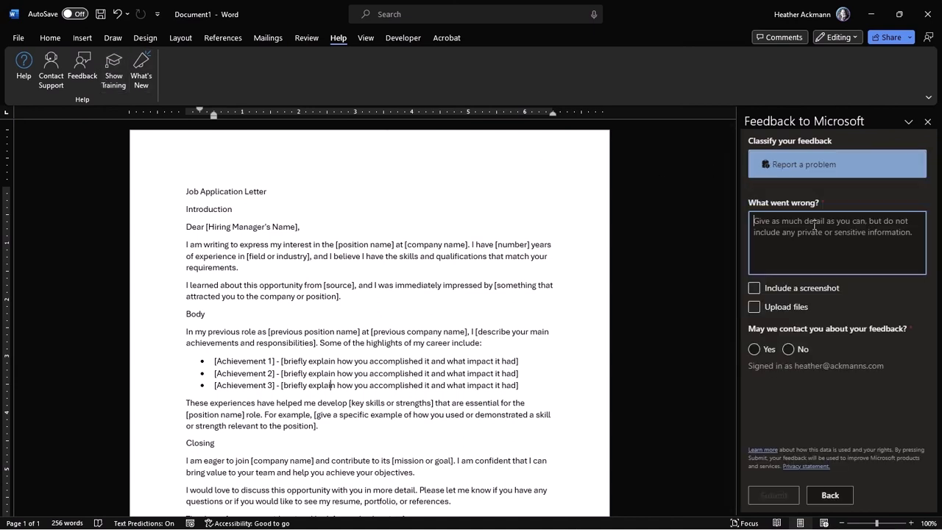